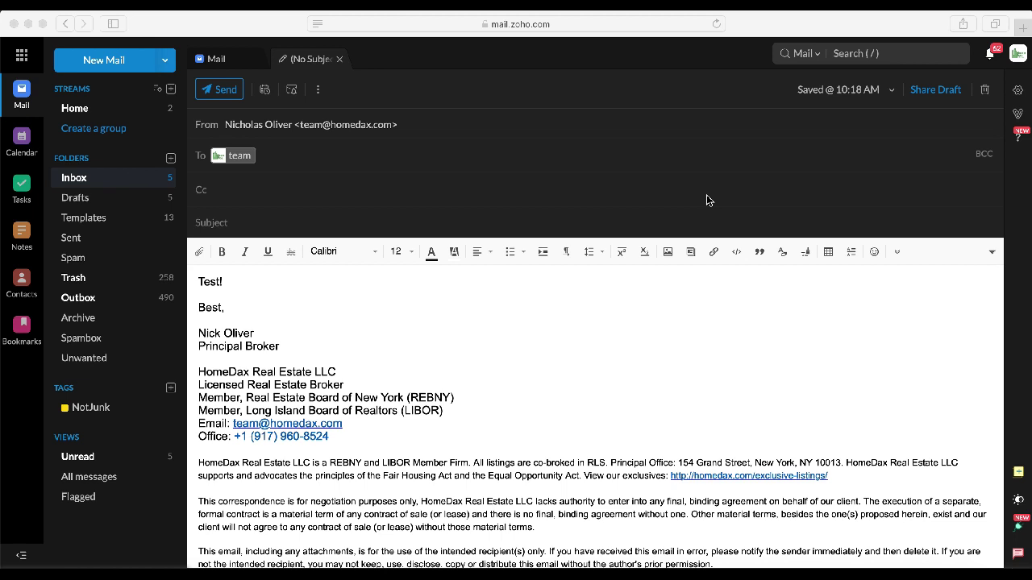
# Step: Enter "Test" as the subject of the email draft
pyautogui.click(287, 294)
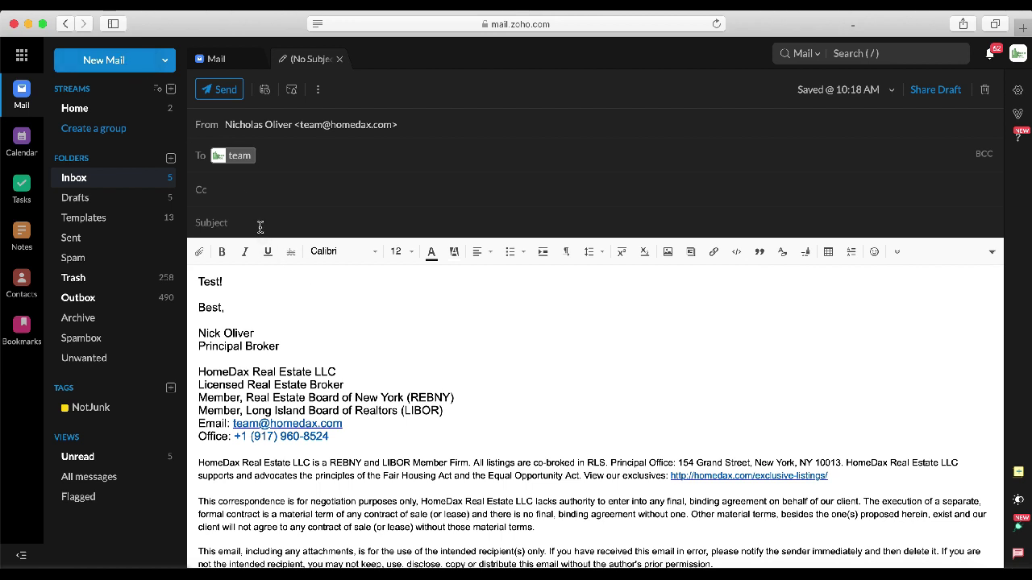
pyautogui.write('Test')
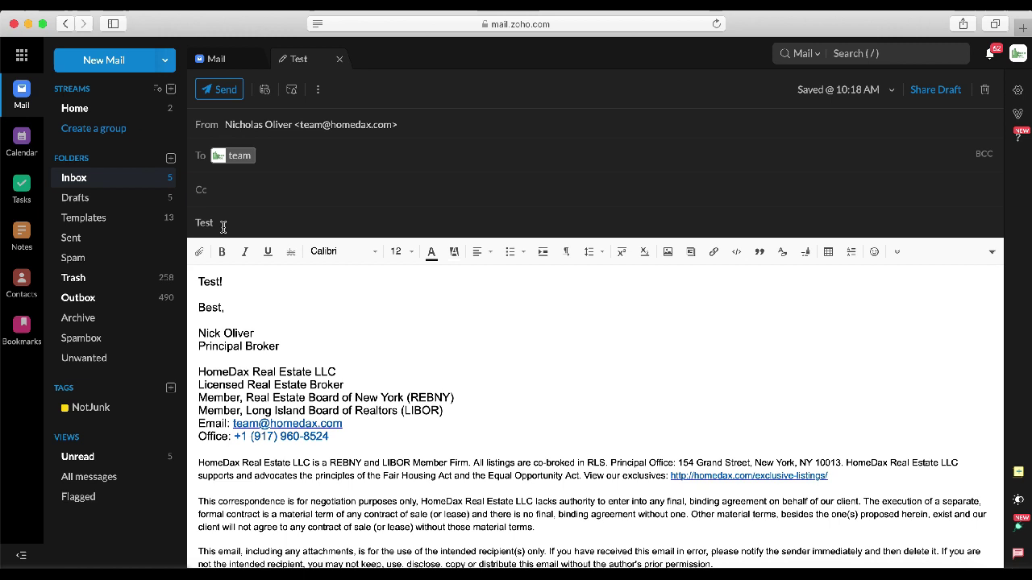
pyautogui.click(232, 278)
# Step: Open the draft's send scheduling and set a custom date and time of 05/14/2019 at 20:00
pyautogui.click(266, 92)
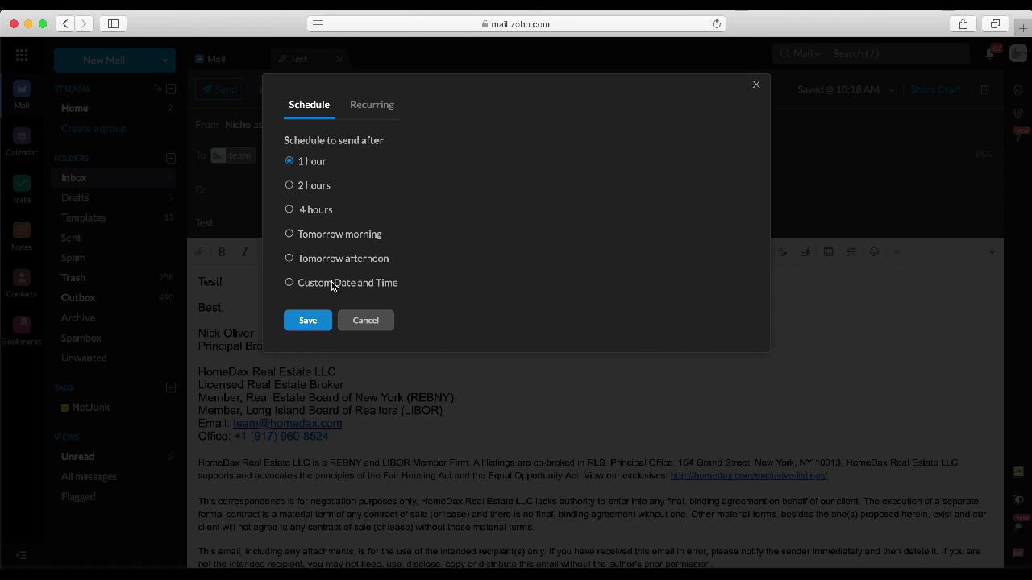
pyautogui.click(369, 288)
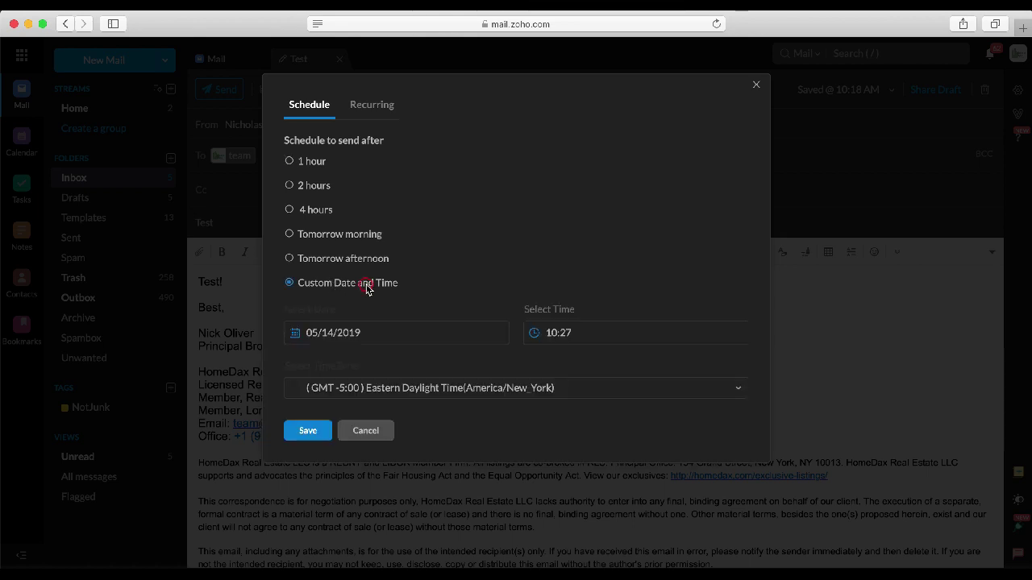
pyautogui.click(341, 337)
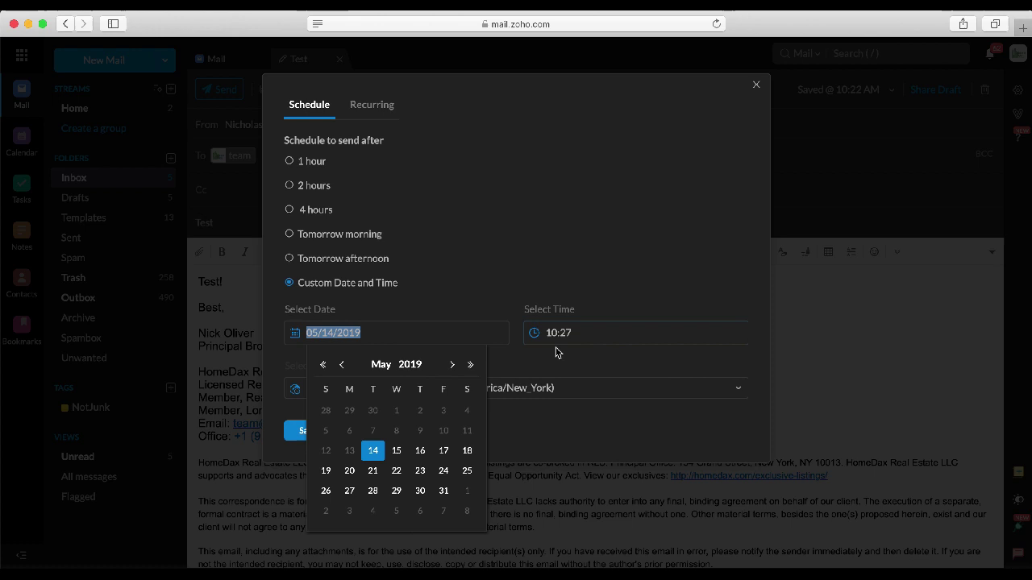
pyautogui.click(557, 333)
pyautogui.scroll(-3, 557, 431)
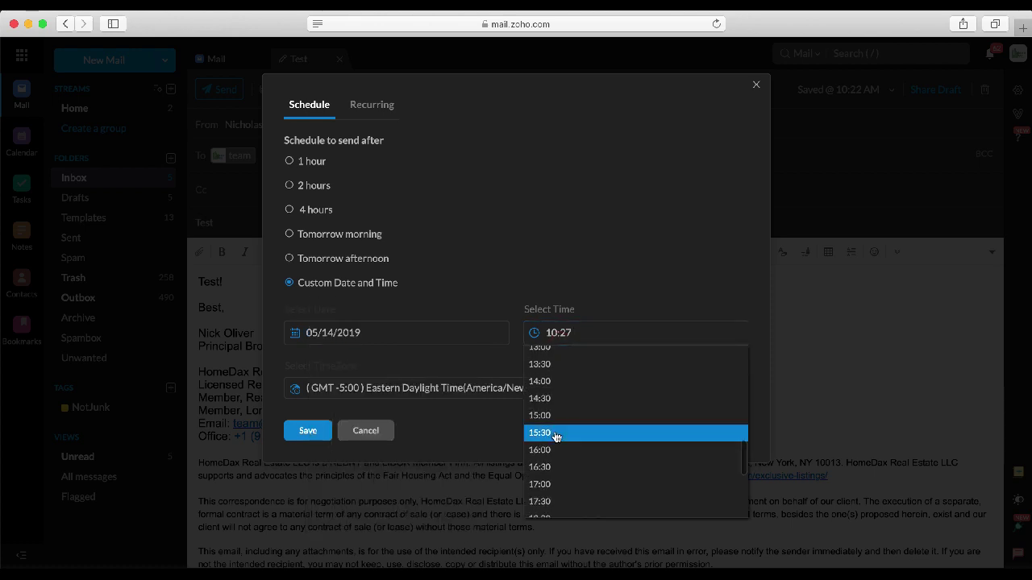
pyautogui.scroll(-2, 553, 433)
pyautogui.click(554, 504)
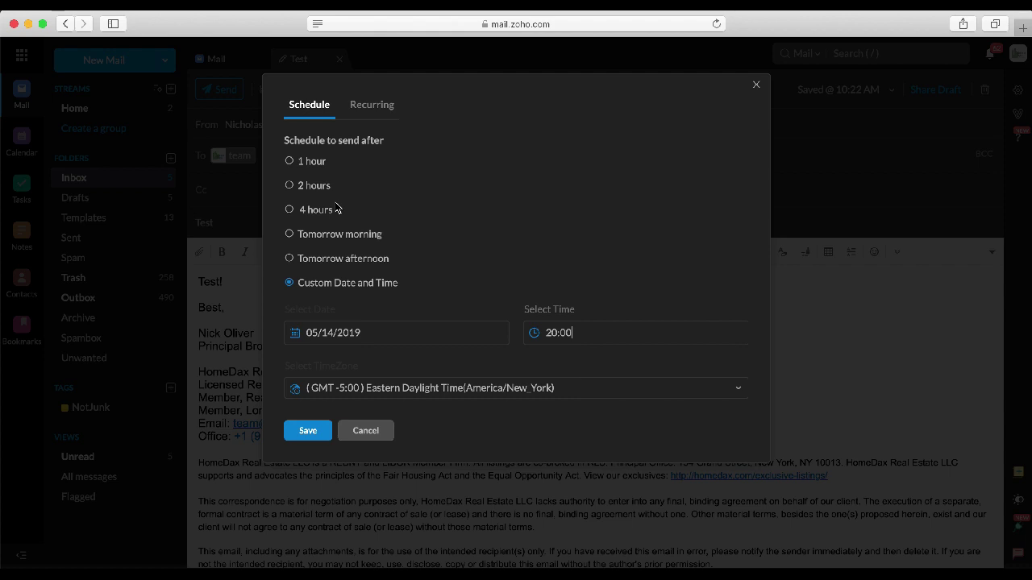
# Step: Switch to recurring sending and set the recurrence pattern to Yearly
pyautogui.click(370, 107)
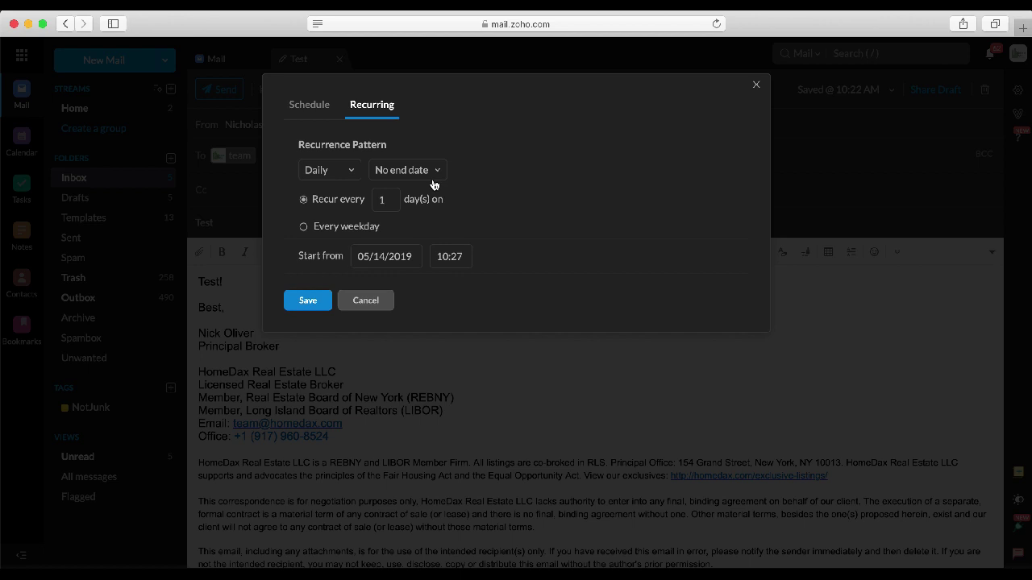
pyautogui.click(340, 172)
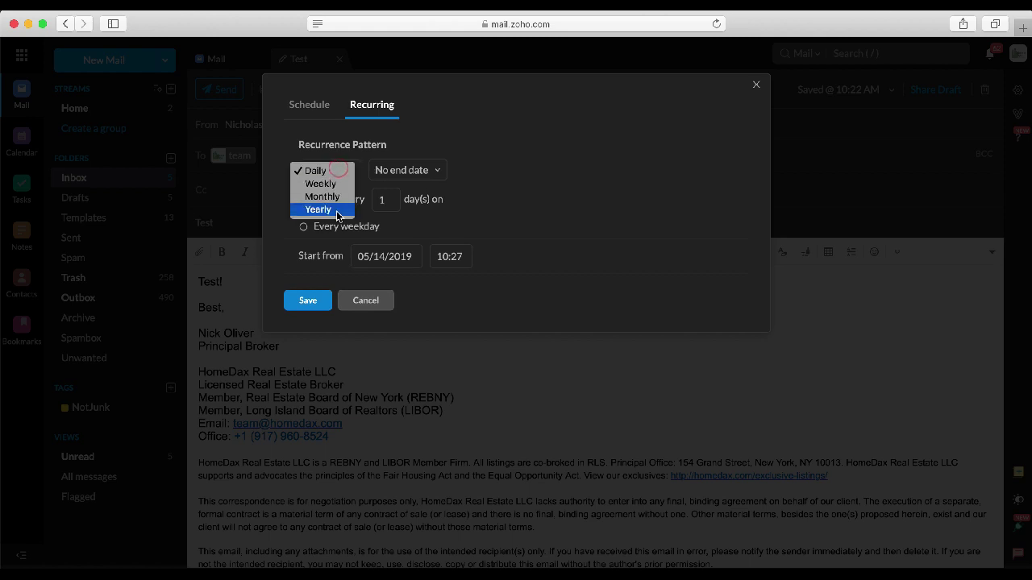
pyautogui.click(337, 213)
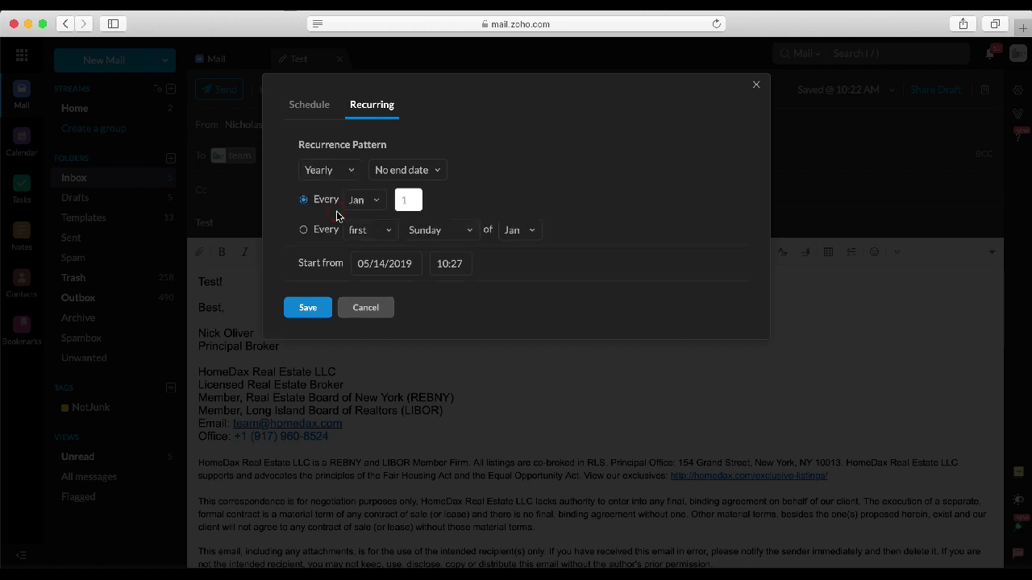
# Step: Try limiting the yearly recurrence to 5 times, and restore it to no end date
pyautogui.click(406, 170)
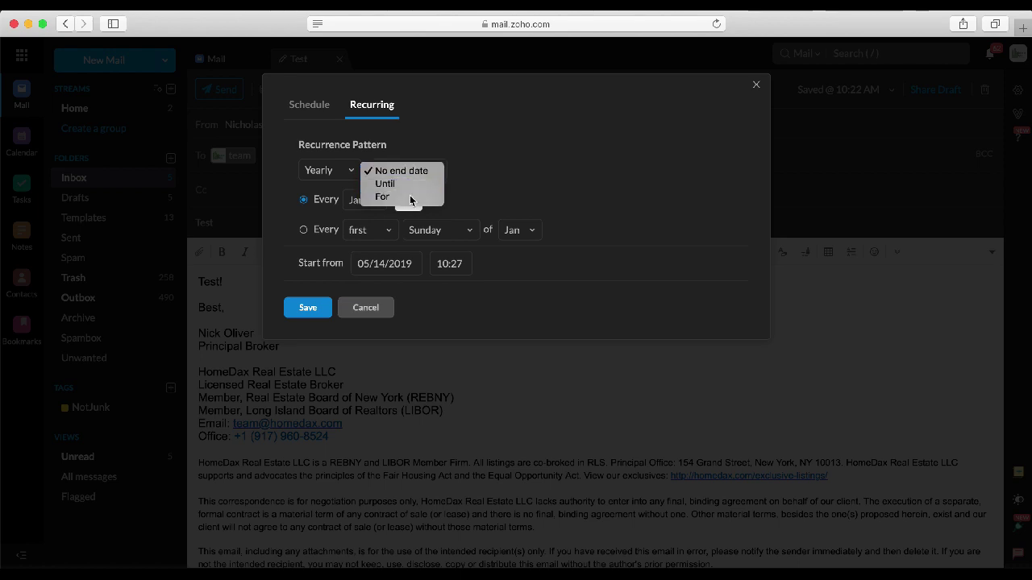
pyautogui.click(410, 196)
pyautogui.click(462, 169)
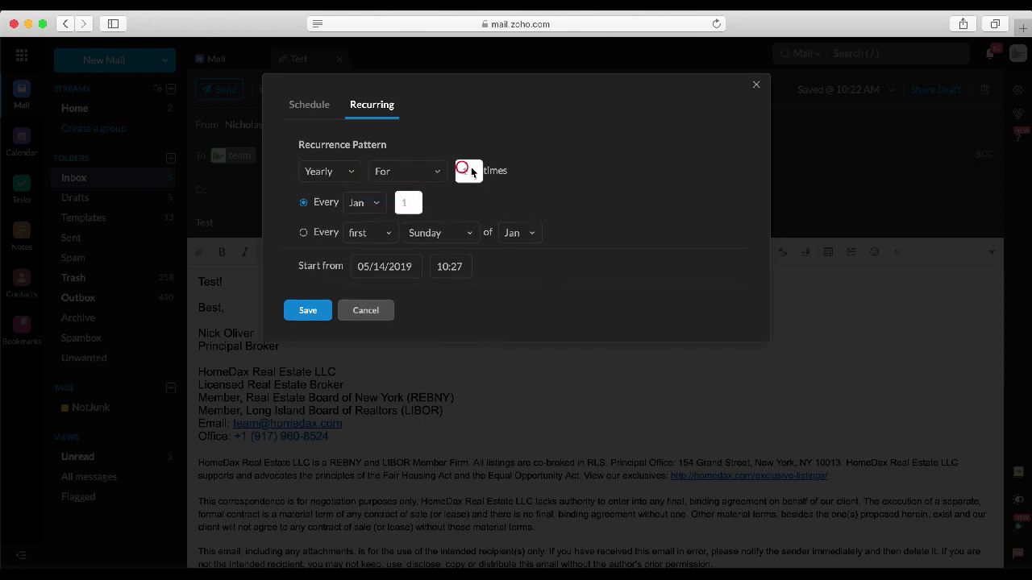
pyautogui.doubleClick(471, 174)
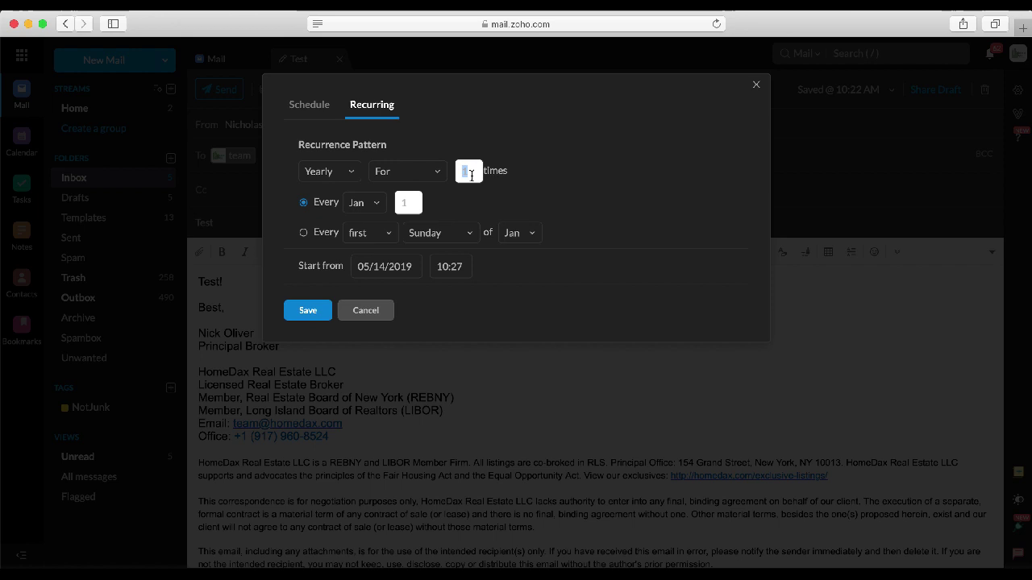
pyautogui.write('5')
pyautogui.click(421, 176)
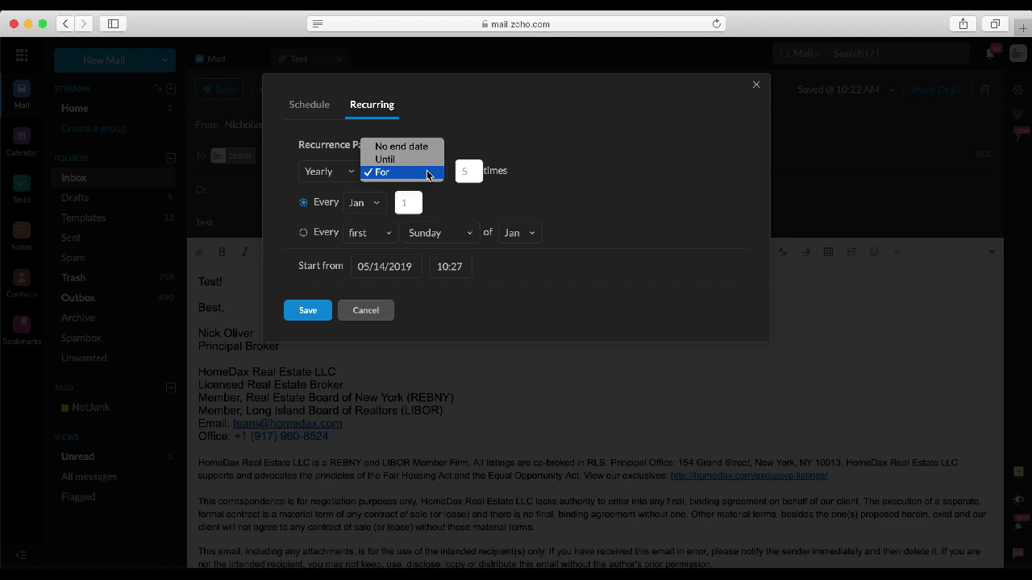
pyautogui.click(427, 157)
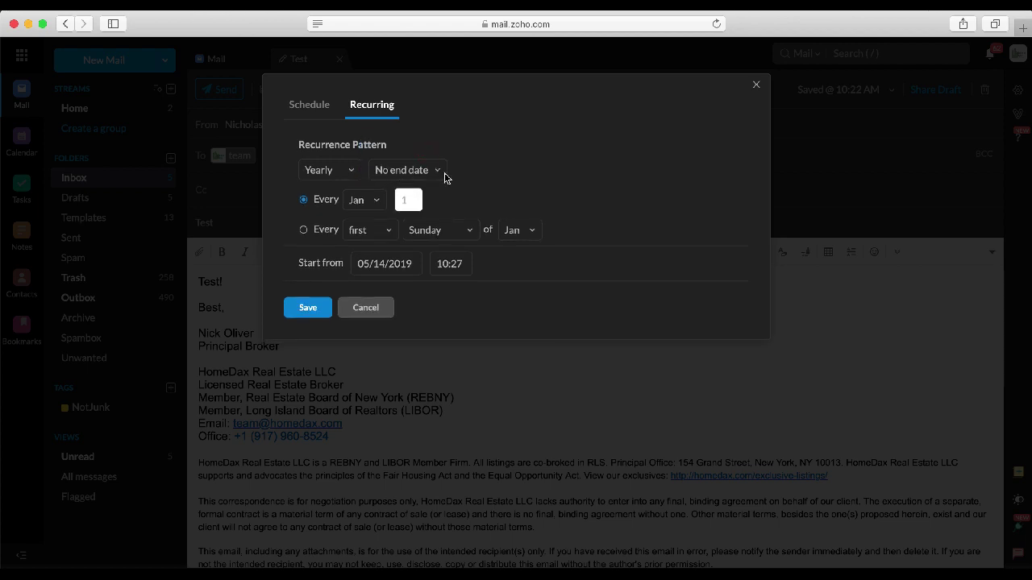
# Step: Set the yearly recurrence to every Sep 15
pyautogui.click(364, 201)
pyautogui.click(372, 305)
pyautogui.click(411, 200)
pyautogui.write('5')
# Step: Examine the recurrence's start date calendar up to September 2019 and its available start times
pyautogui.click(385, 263)
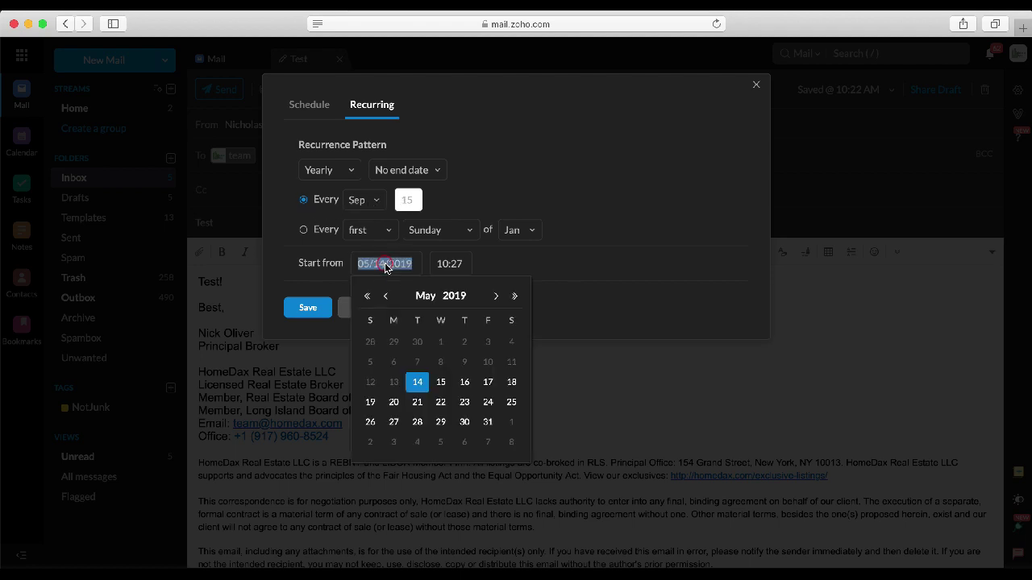
pyautogui.click(495, 296)
pyautogui.click(495, 296)
pyautogui.click(495, 296)
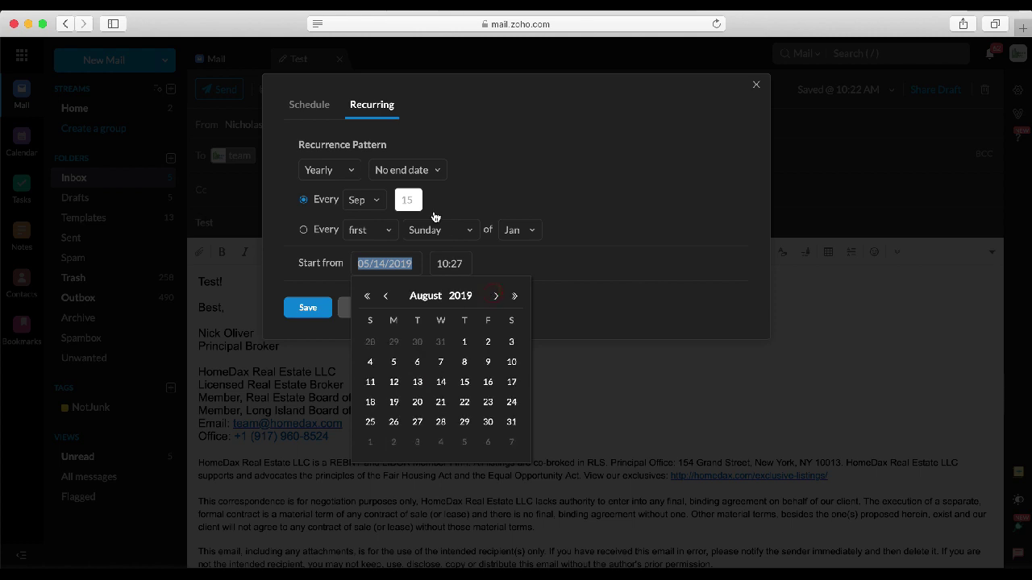
pyautogui.click(497, 296)
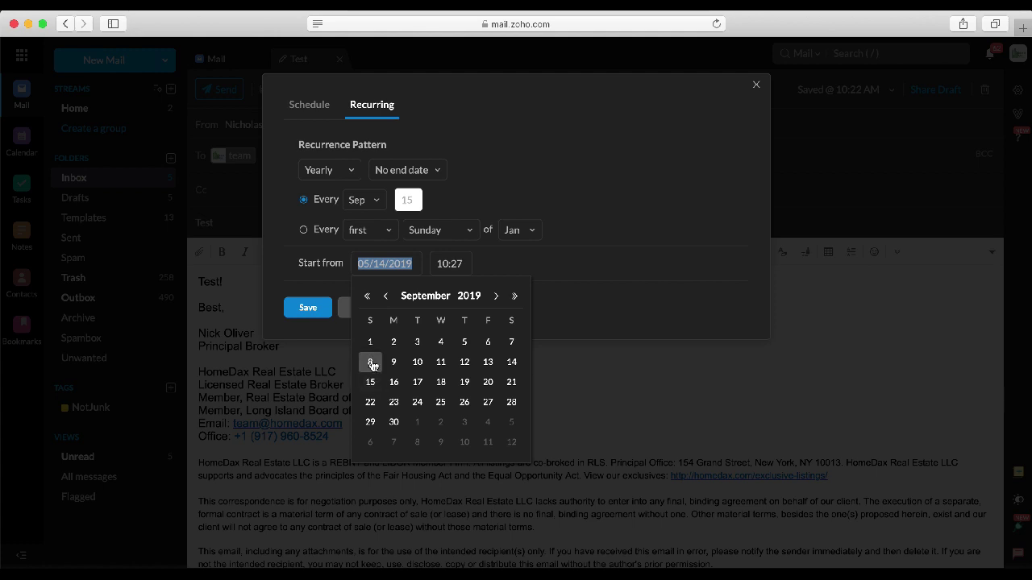
pyautogui.click(386, 295)
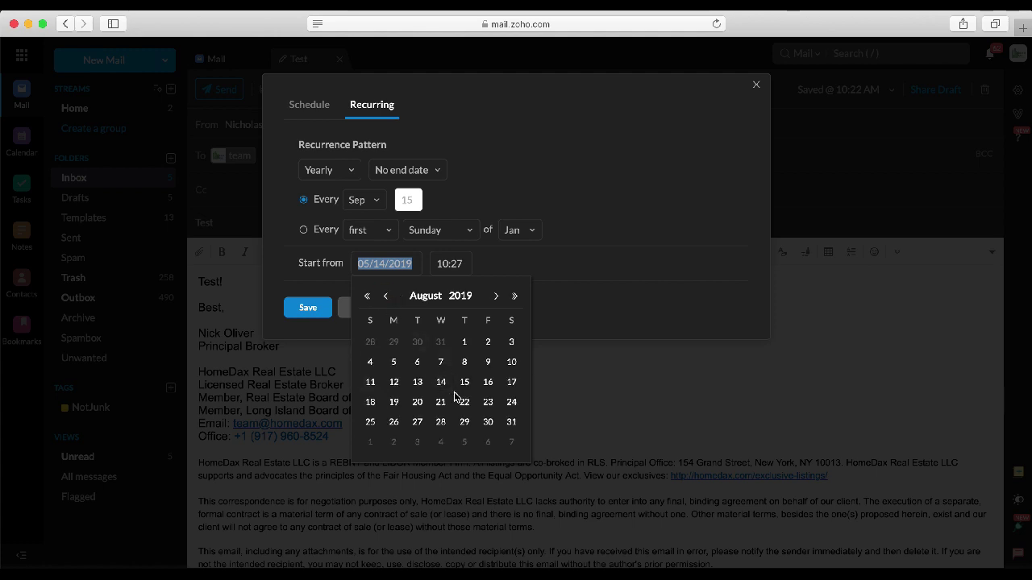
pyautogui.click(515, 274)
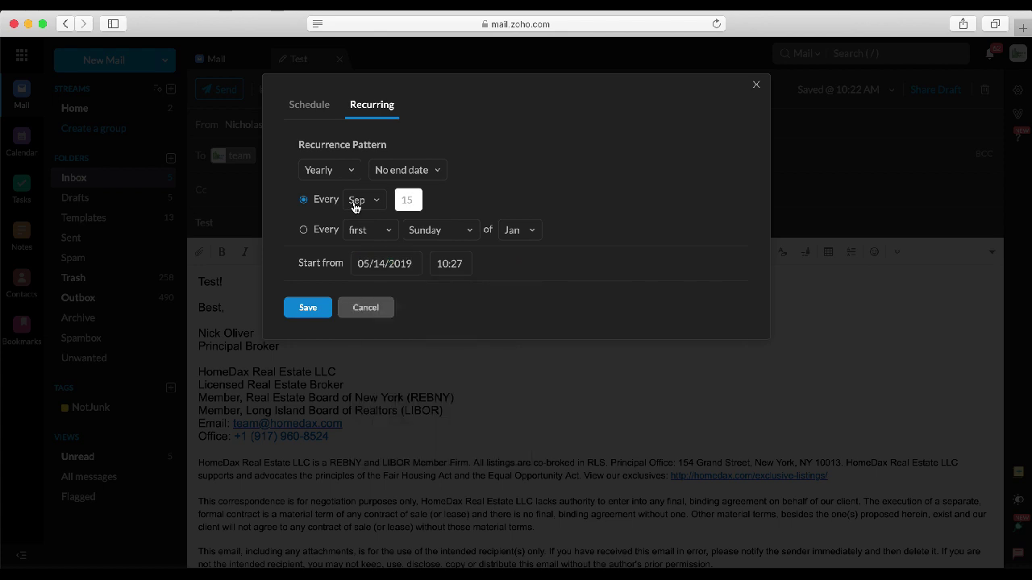
pyautogui.click(460, 266)
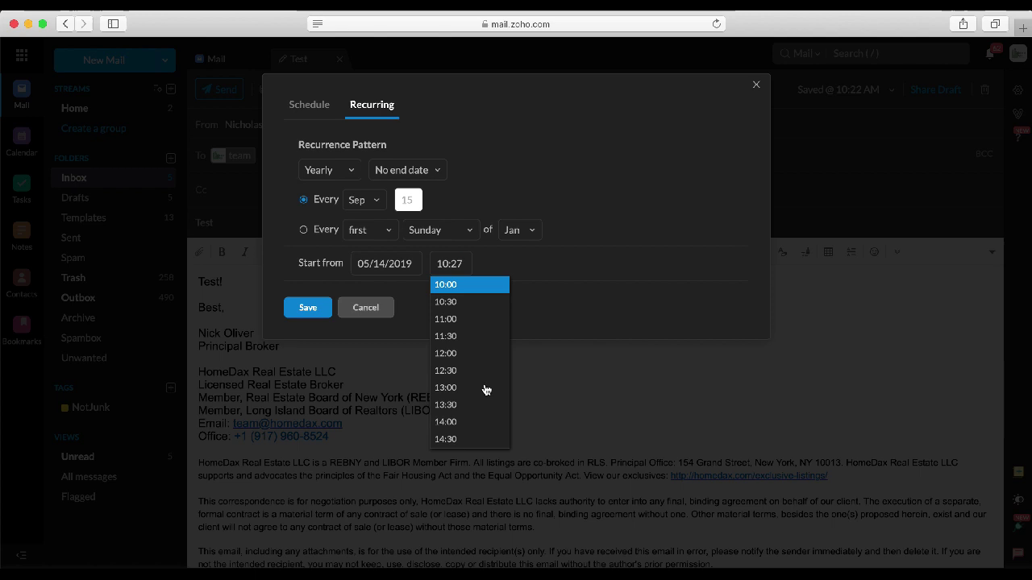
pyautogui.scroll(-2, 476, 355)
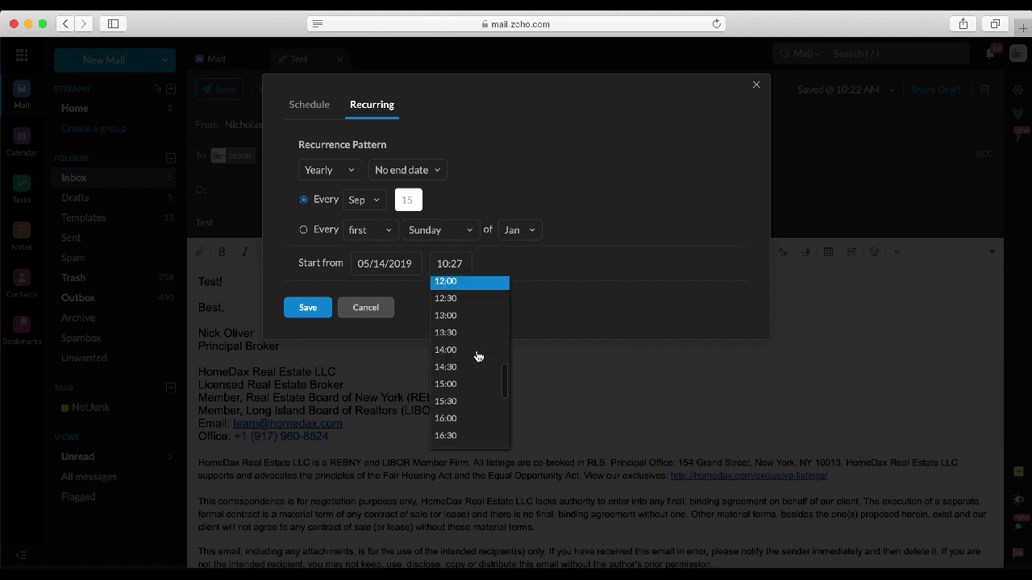
pyautogui.click(554, 296)
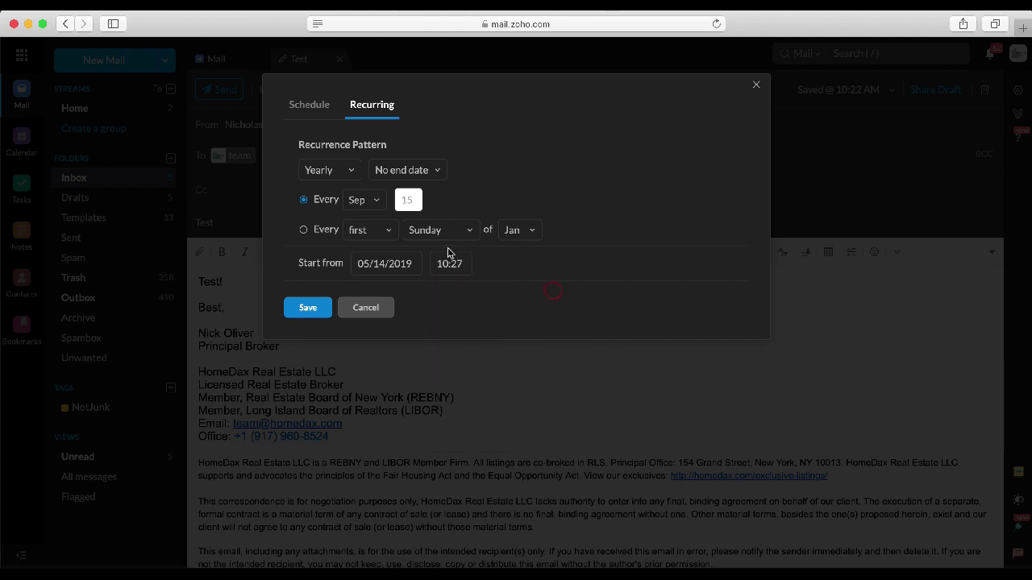
# Step: Change the yearly recurrence to the first Wednesday of Sep
pyautogui.click(303, 231)
pyautogui.click(371, 230)
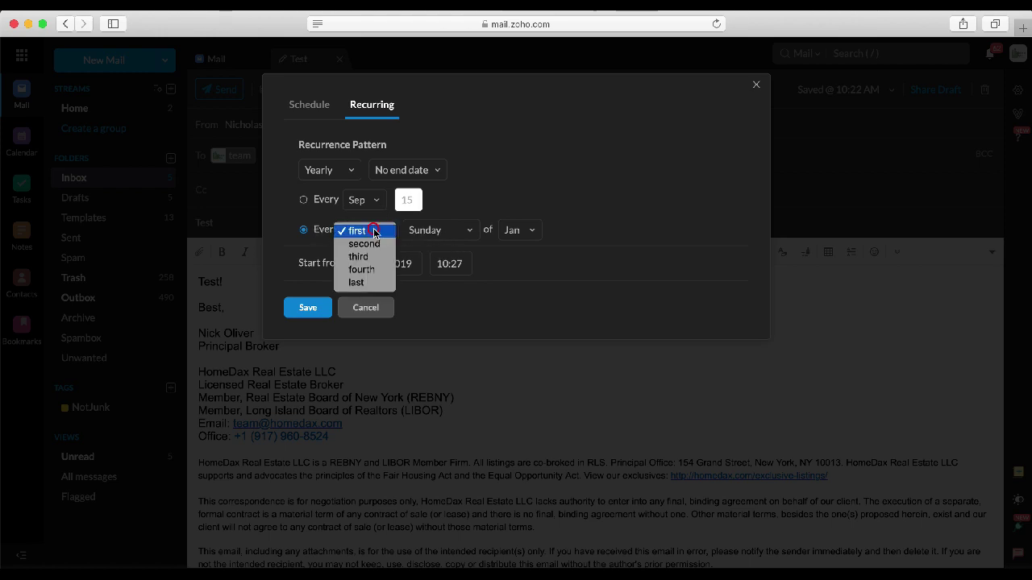
pyautogui.click(423, 233)
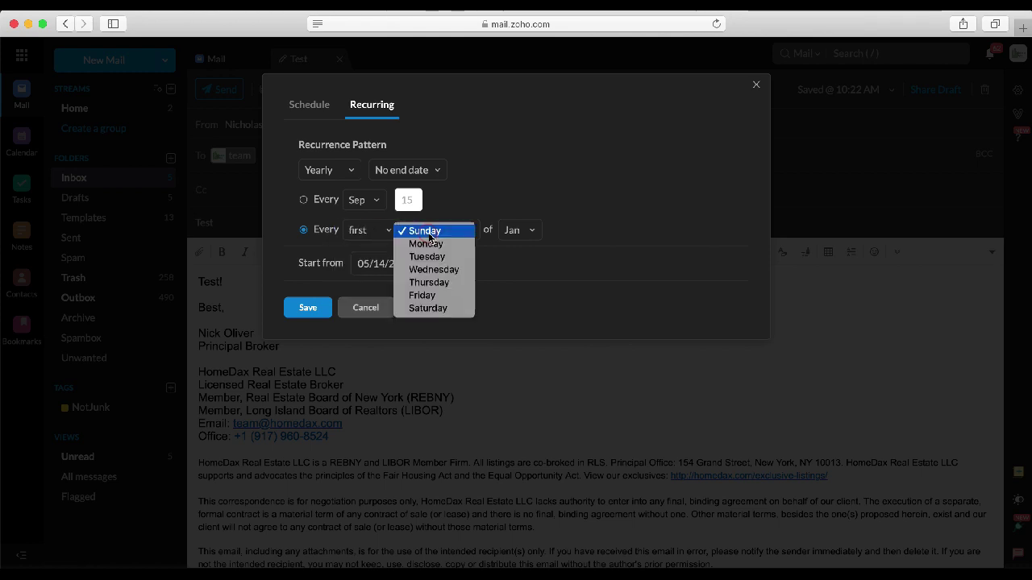
pyautogui.click(441, 273)
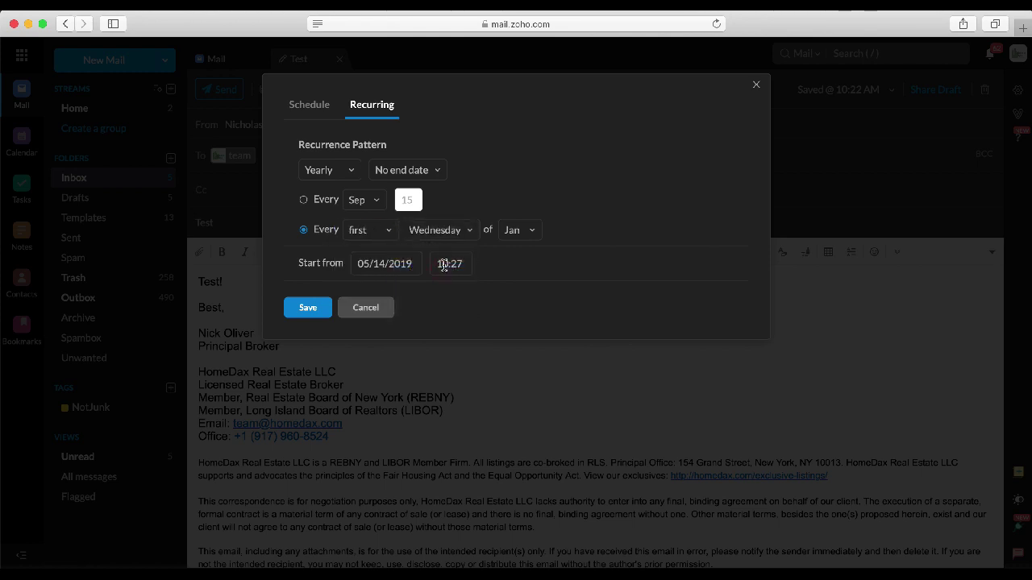
pyautogui.click(514, 234)
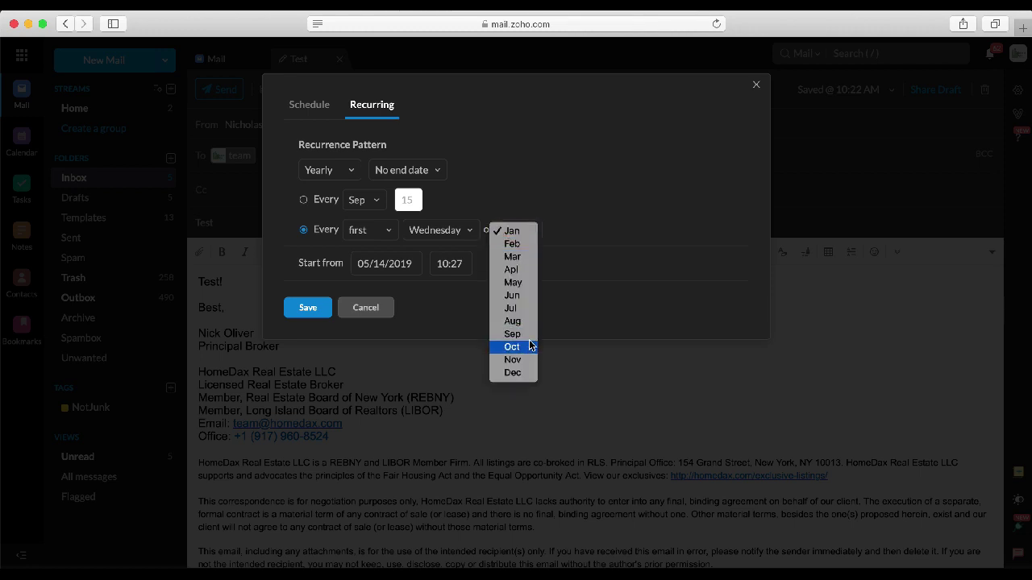
pyautogui.click(530, 339)
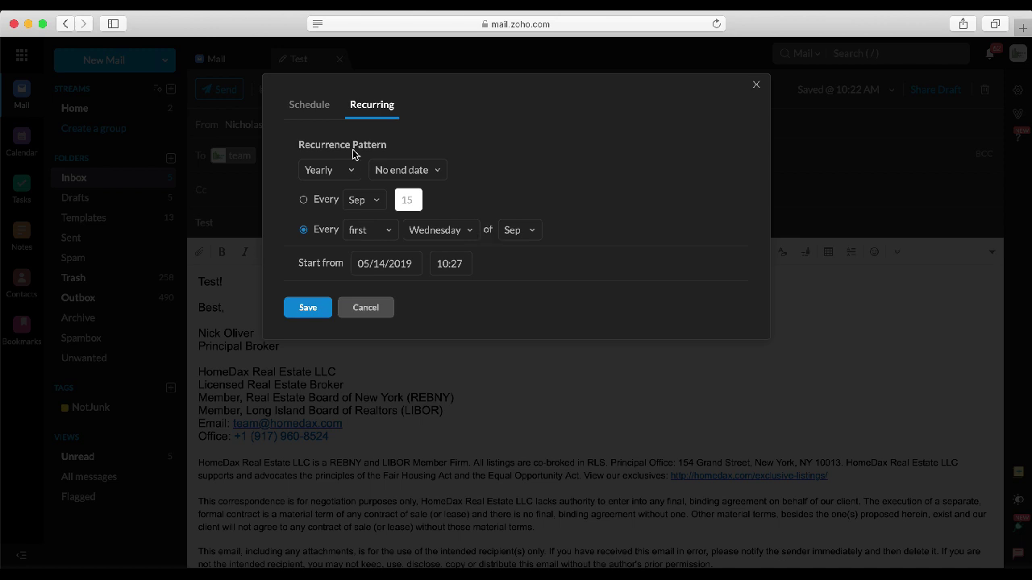
# Step: Return to the one-time custom date and time schedule and save it for the email
pyautogui.click(318, 110)
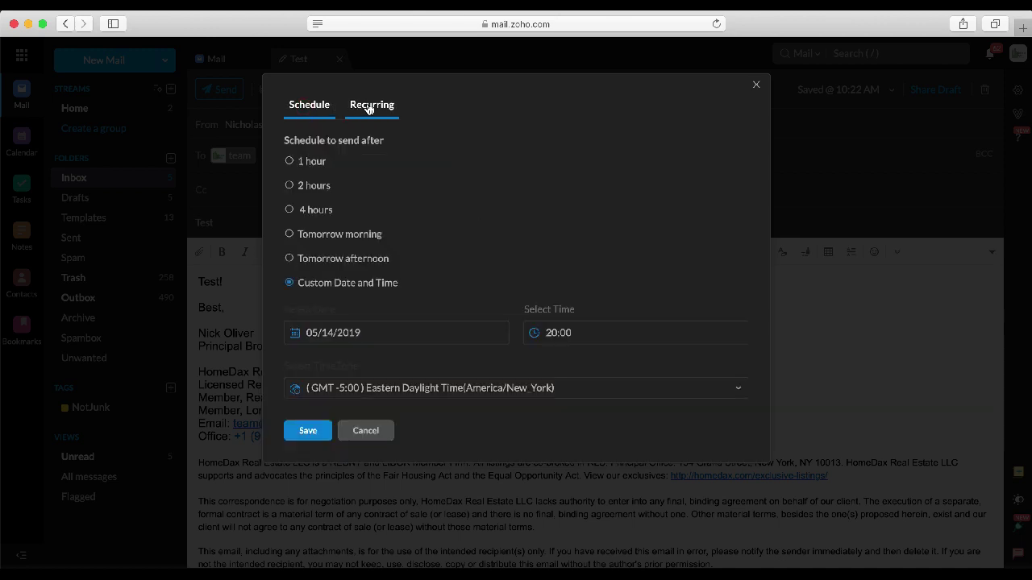
pyautogui.click(368, 110)
pyautogui.click(329, 111)
pyautogui.click(320, 438)
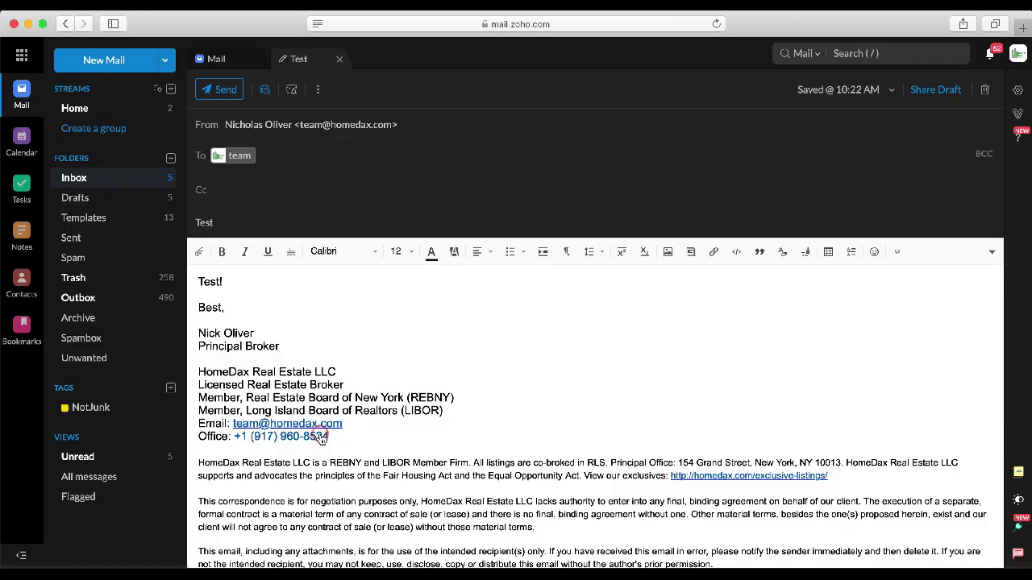